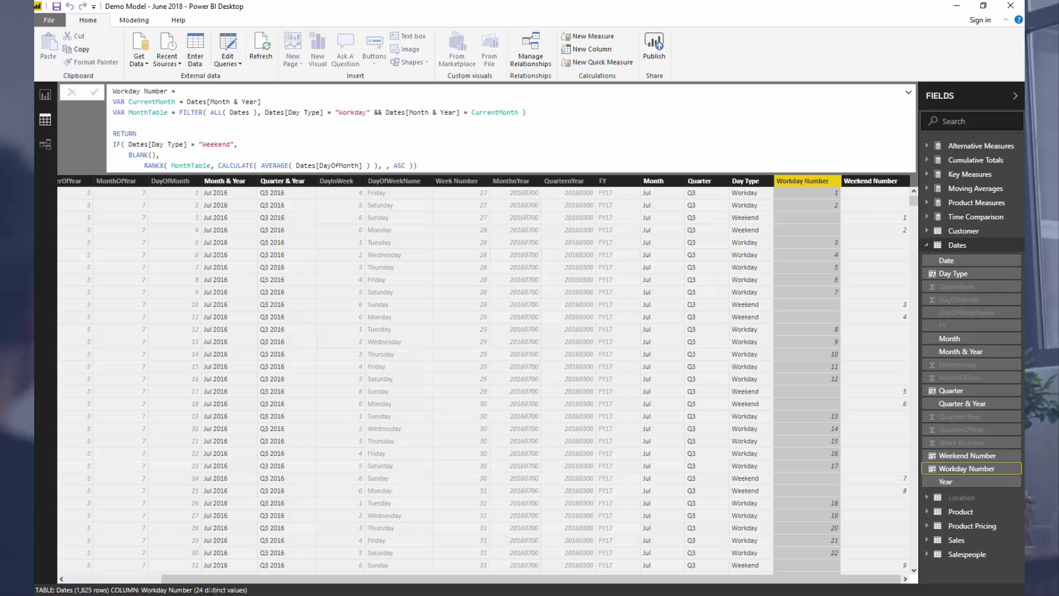
Switch to the forum post and scroll through its DAX formulas.
key("alt+Tab")
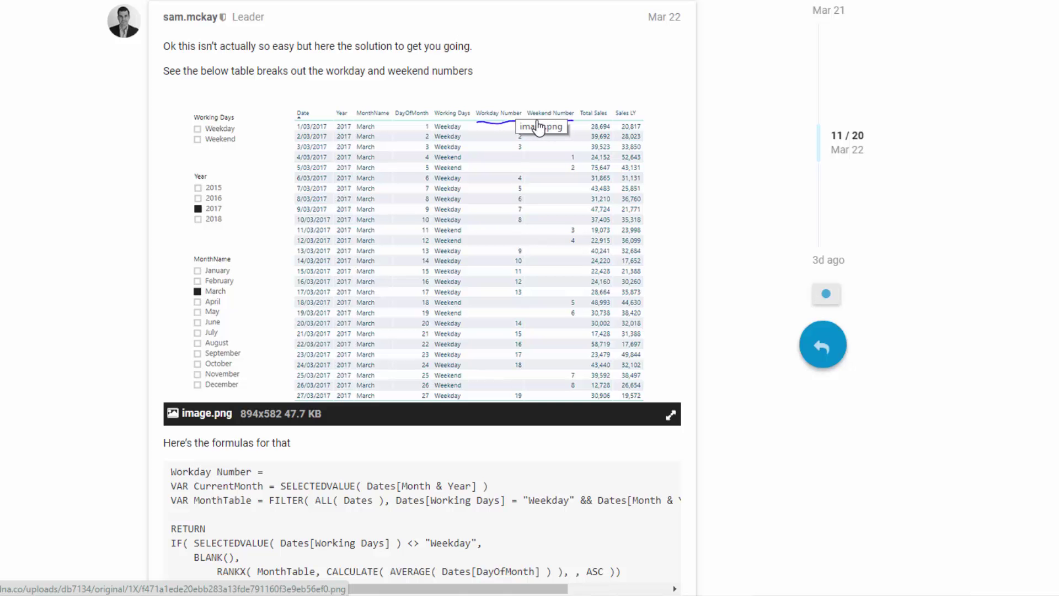
scroll(47, 220, "down", 3)
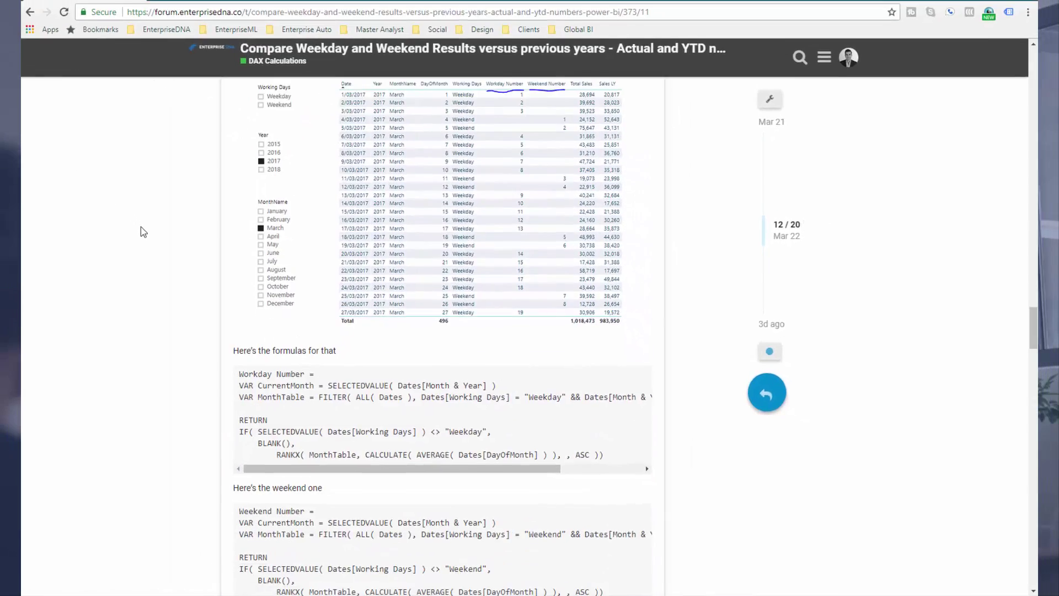
scroll(141, 227, "down", 12)
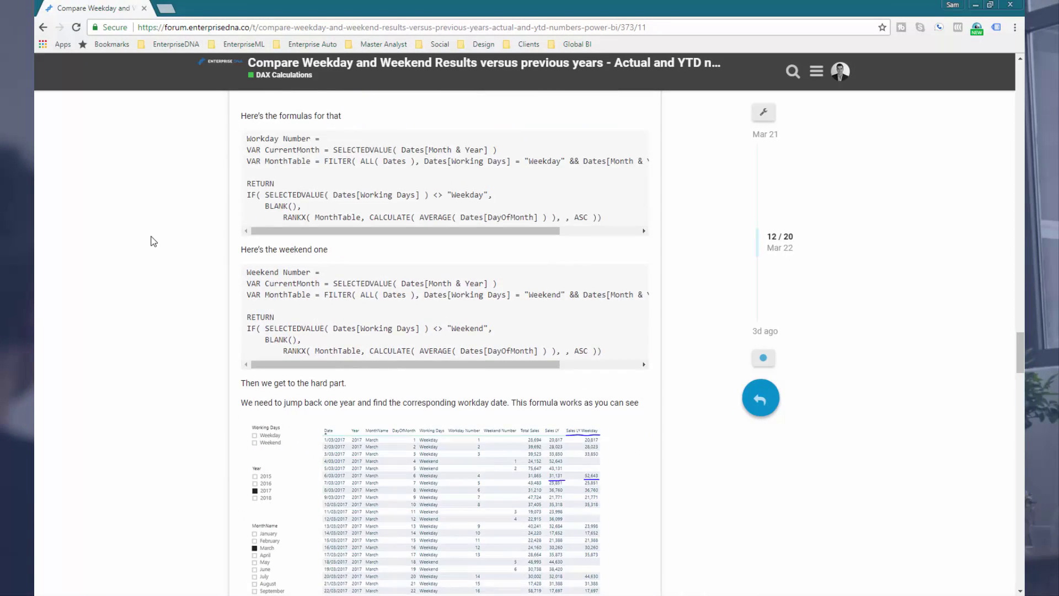
scroll(153, 241, "down", 20)
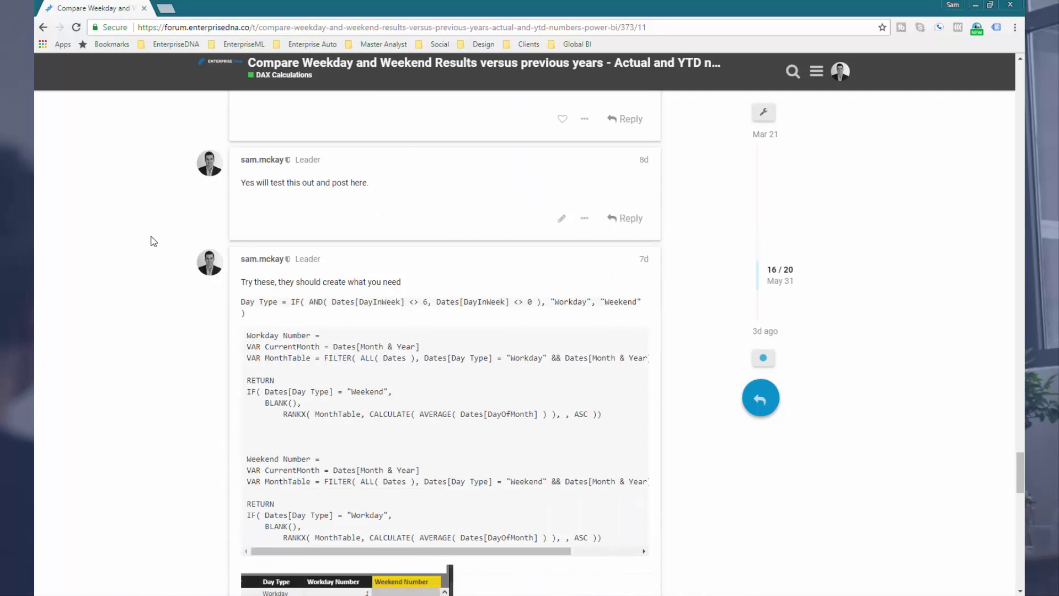
scroll(154, 241, "up", 3)
scroll(151, 239, "down", 2)
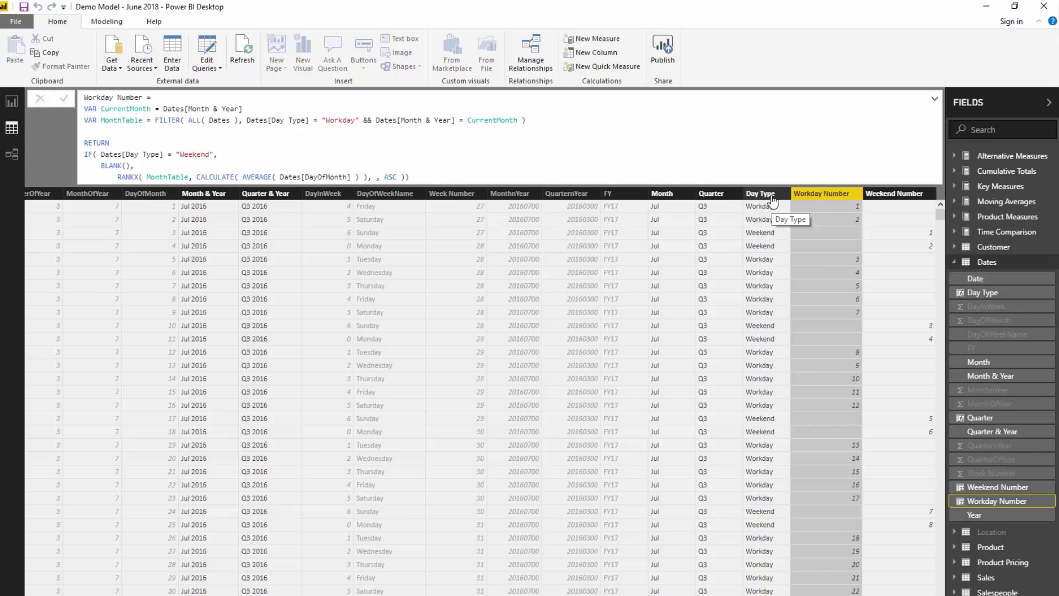
Show the Day Type column's IF/AND formula and highlight its "Workday" result.
left_click(772, 197)
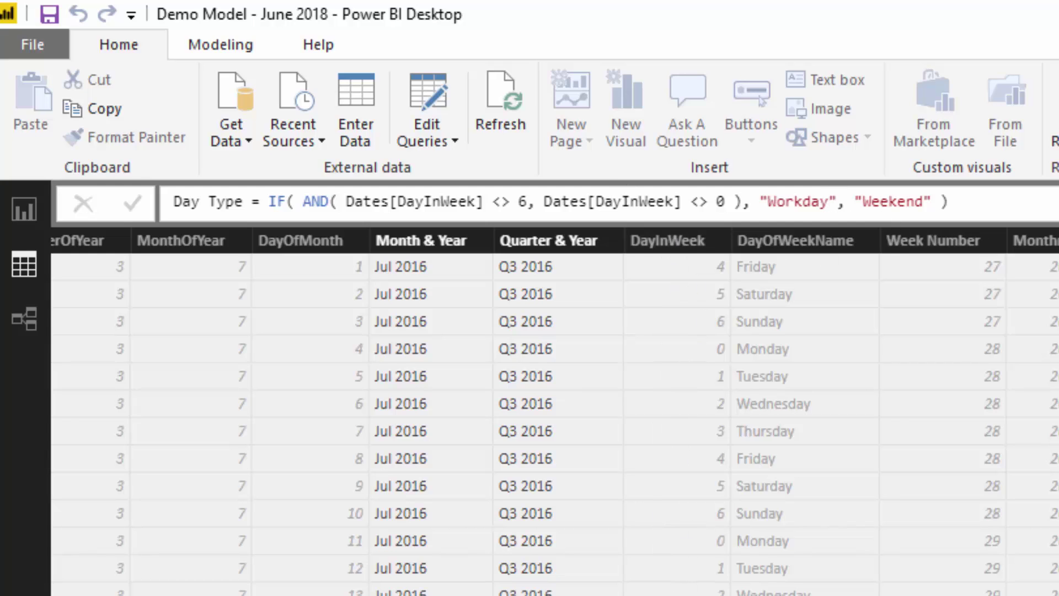
left_click_drag(837, 202, 747, 198)
left_click(750, 200)
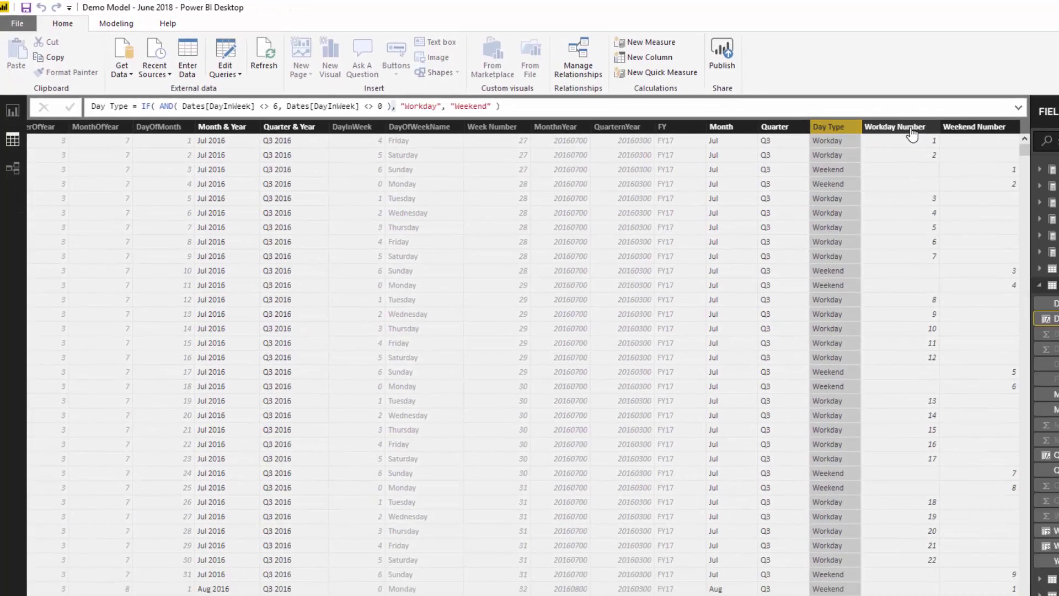
Display the Workday Number column's RANKX formula with its same-month workday FILTER.
left_click(911, 128)
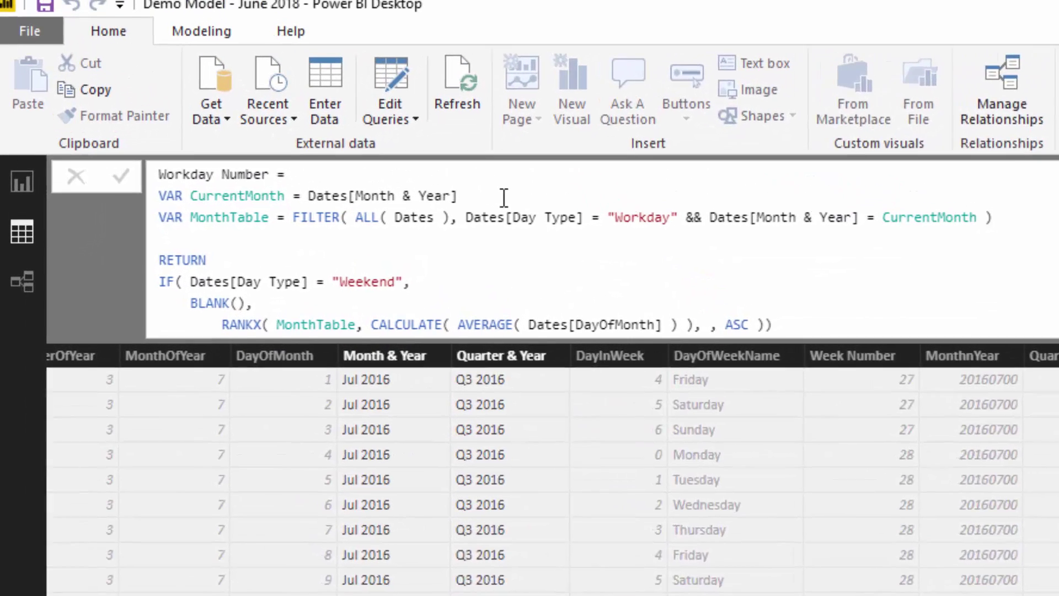
left_click_drag(499, 197, 91, 176)
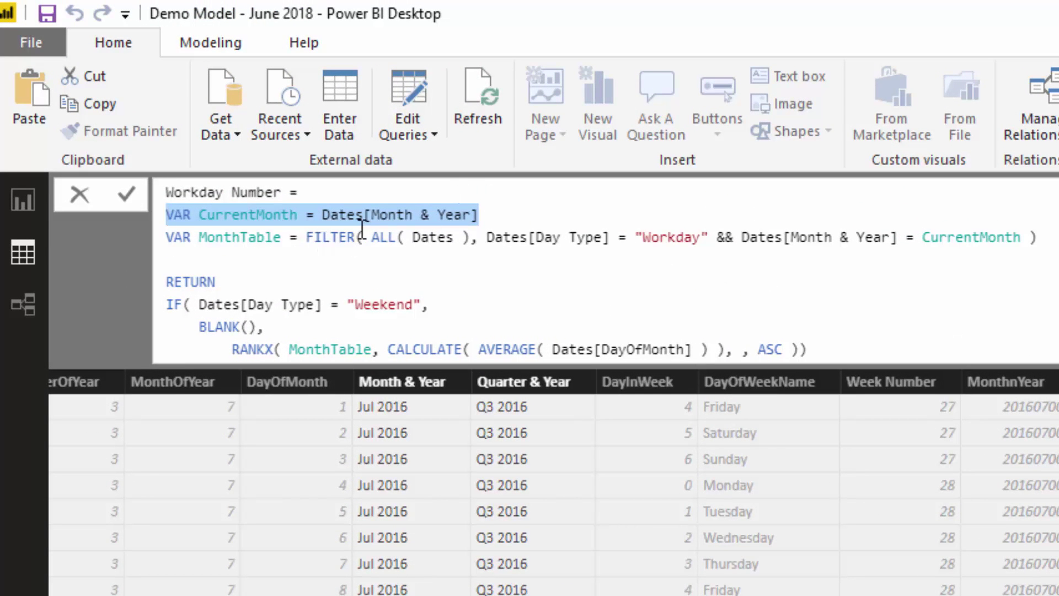
left_click_drag(371, 237, 472, 237)
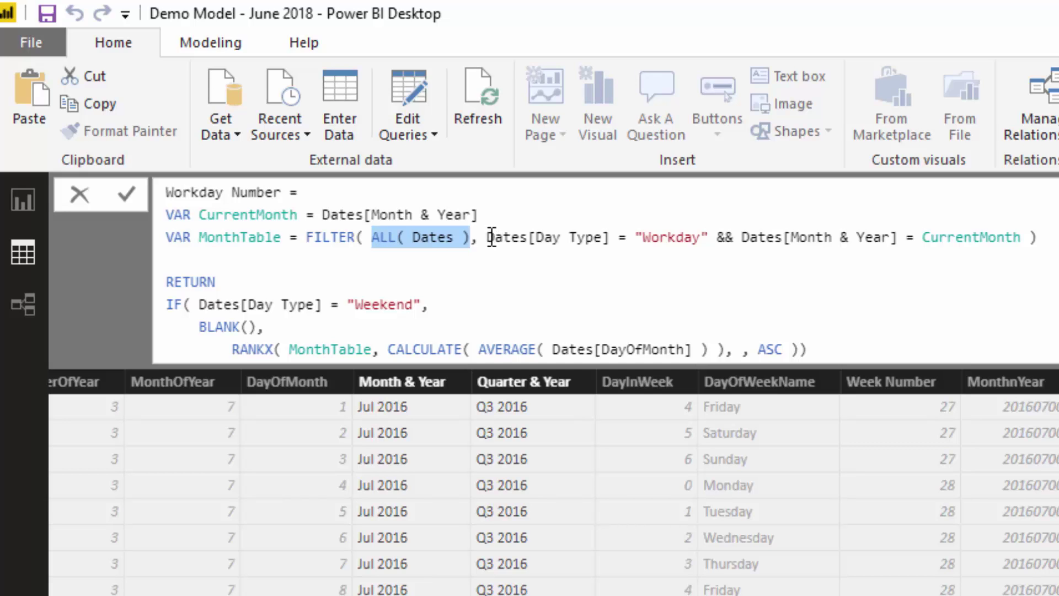
left_click(379, 235)
double_click(382, 237)
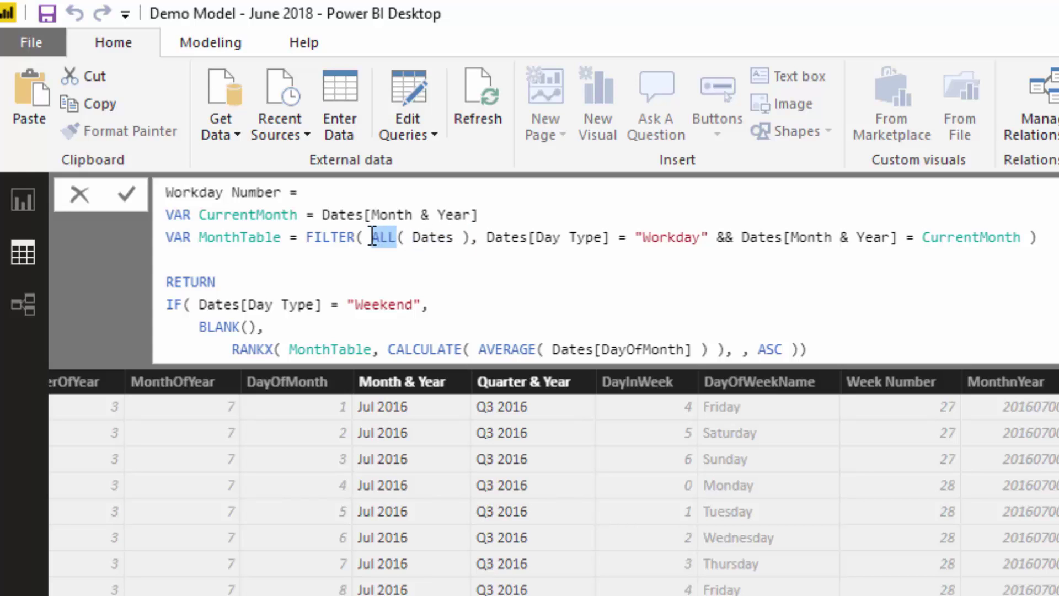
left_click(385, 238)
left_click_drag(413, 238, 486, 237)
left_click(471, 237)
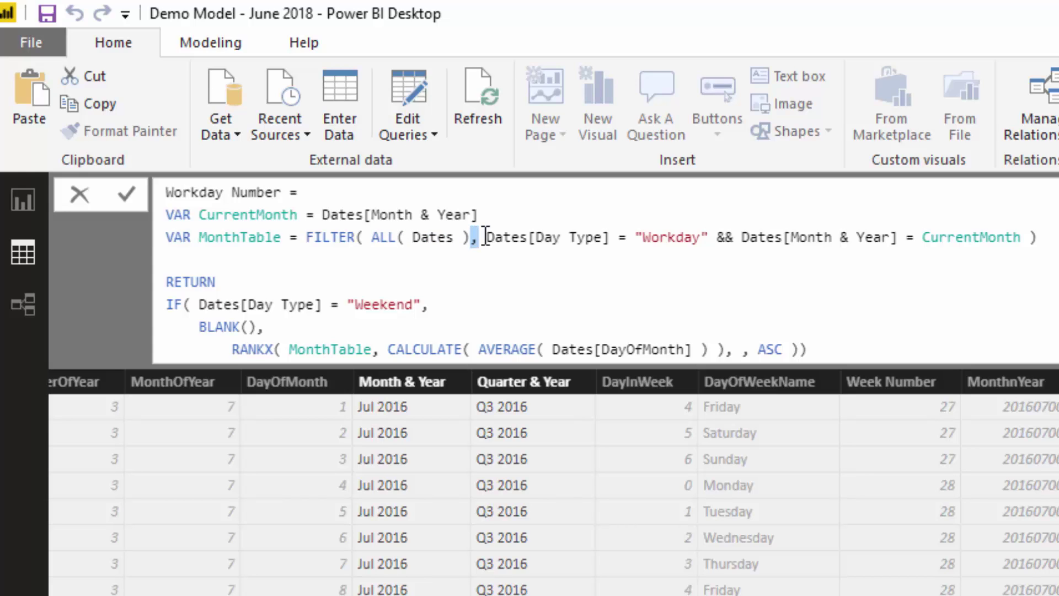
left_click_drag(485, 237, 1004, 259)
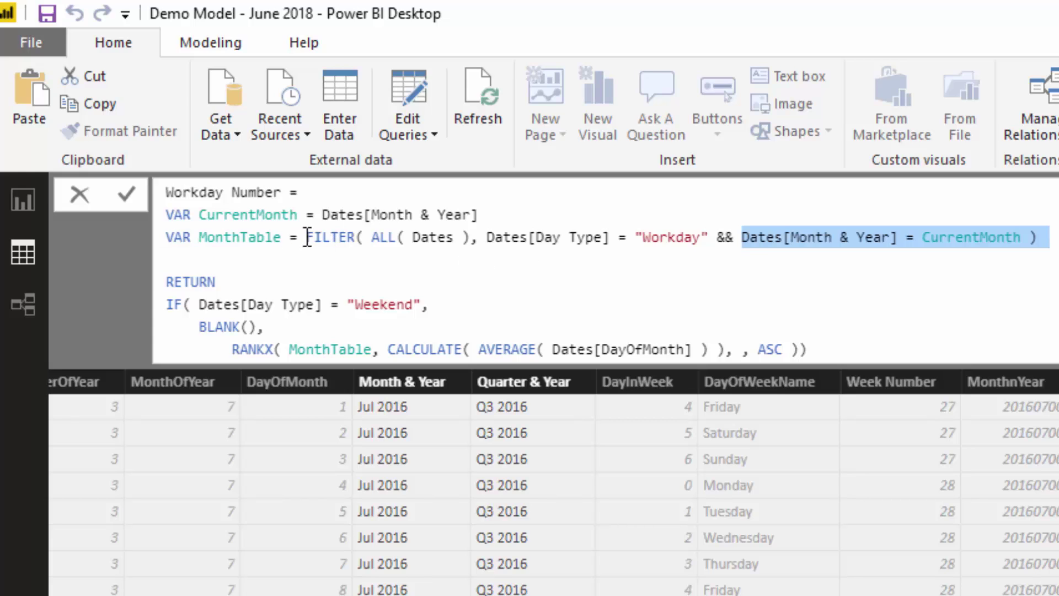
left_click_drag(306, 238, 1057, 238)
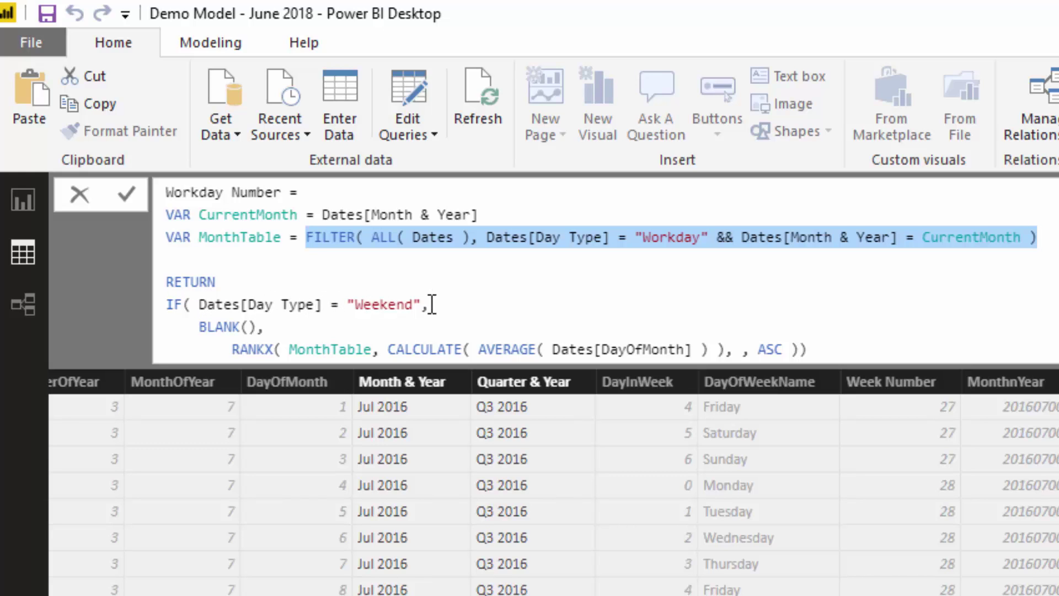
left_click(234, 350)
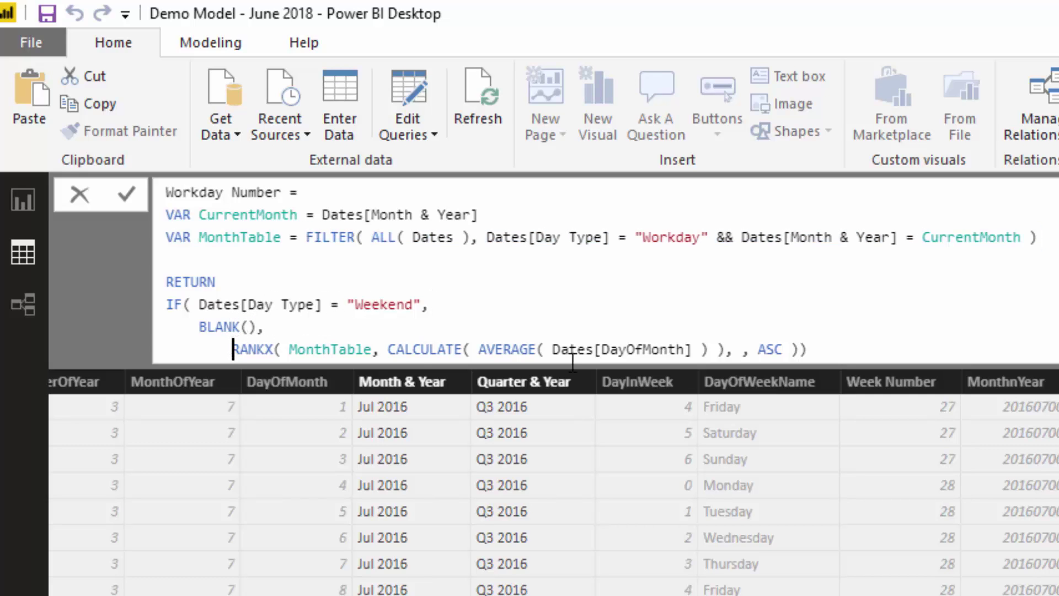
left_click_drag(463, 350, 225, 349)
left_click(807, 349)
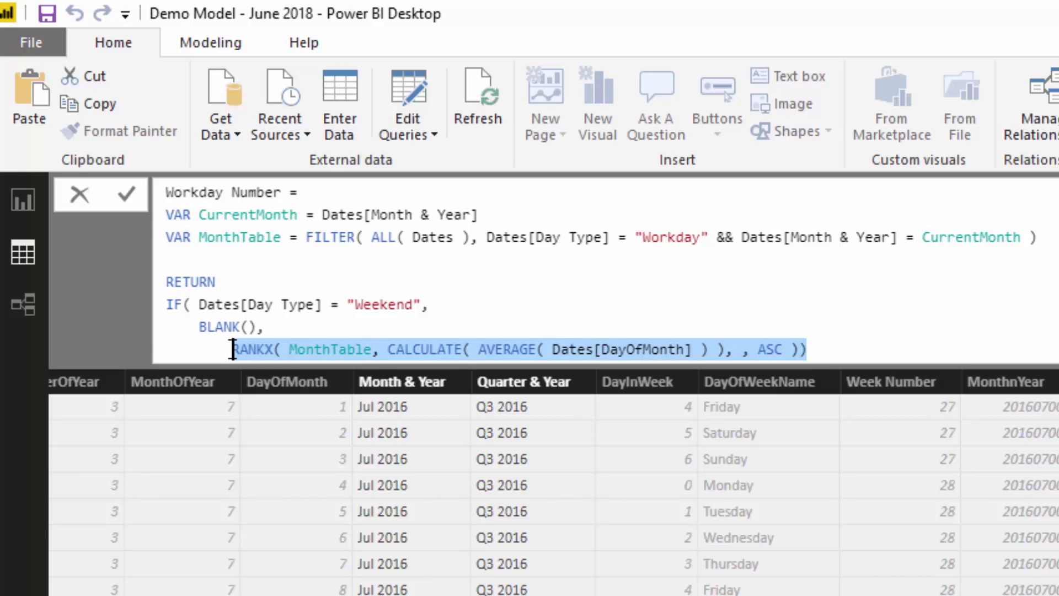
left_click(233, 350)
left_click_drag(289, 349, 357, 349)
left_click(371, 351)
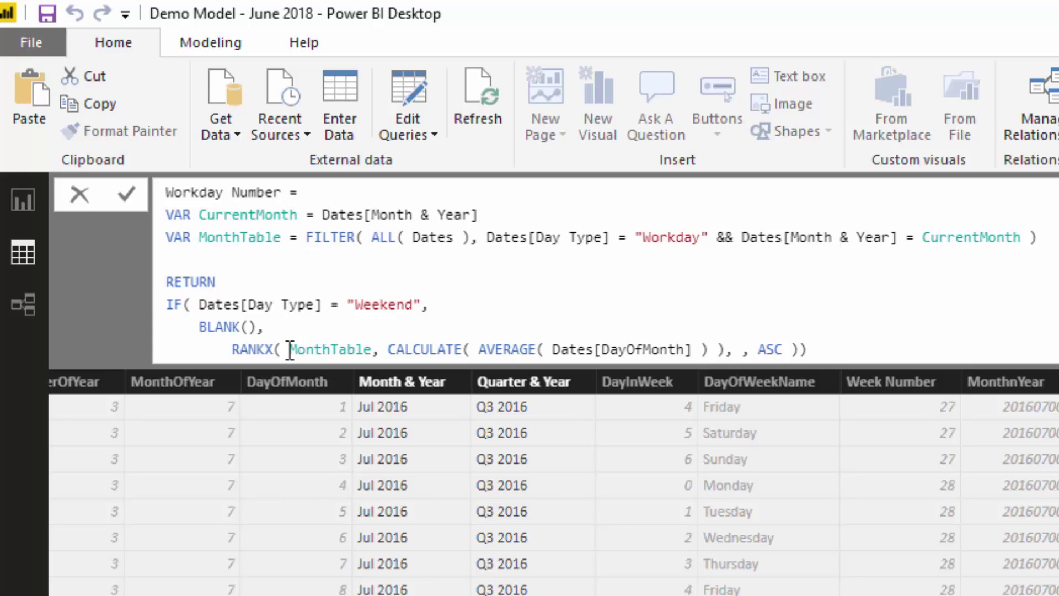
left_click_drag(388, 350, 725, 351)
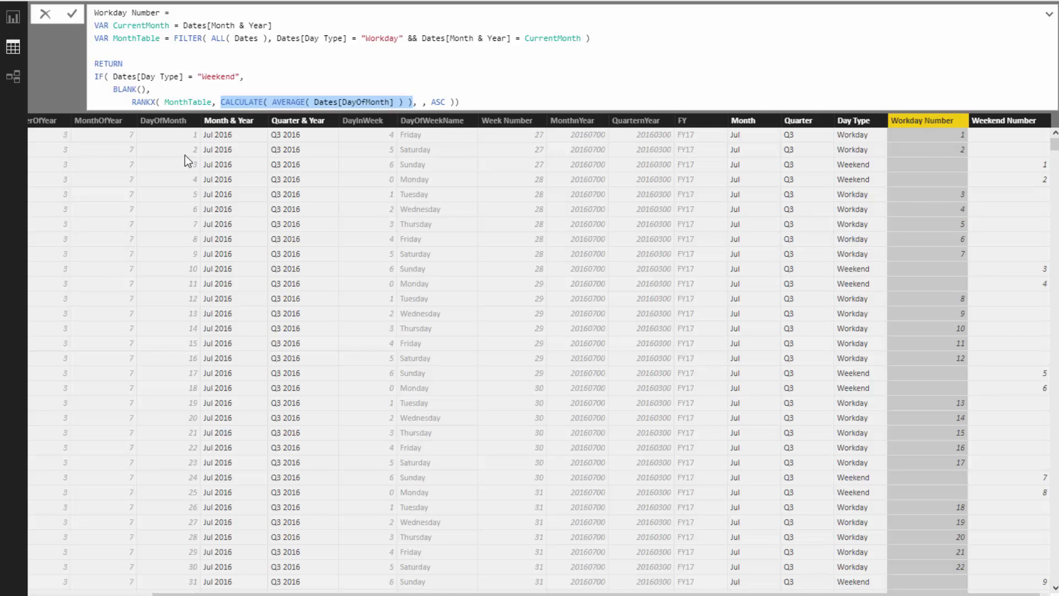
left_click_drag(409, 100, 414, 102)
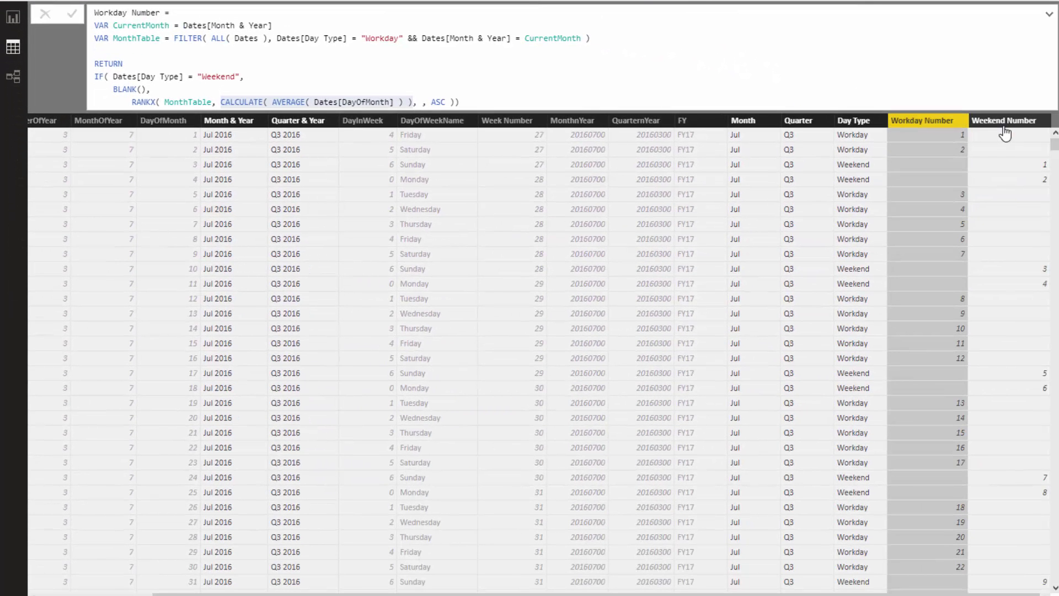
Show the Weekend Number formula and highlight the "Weekend" value in its filter condition.
left_click(1007, 131)
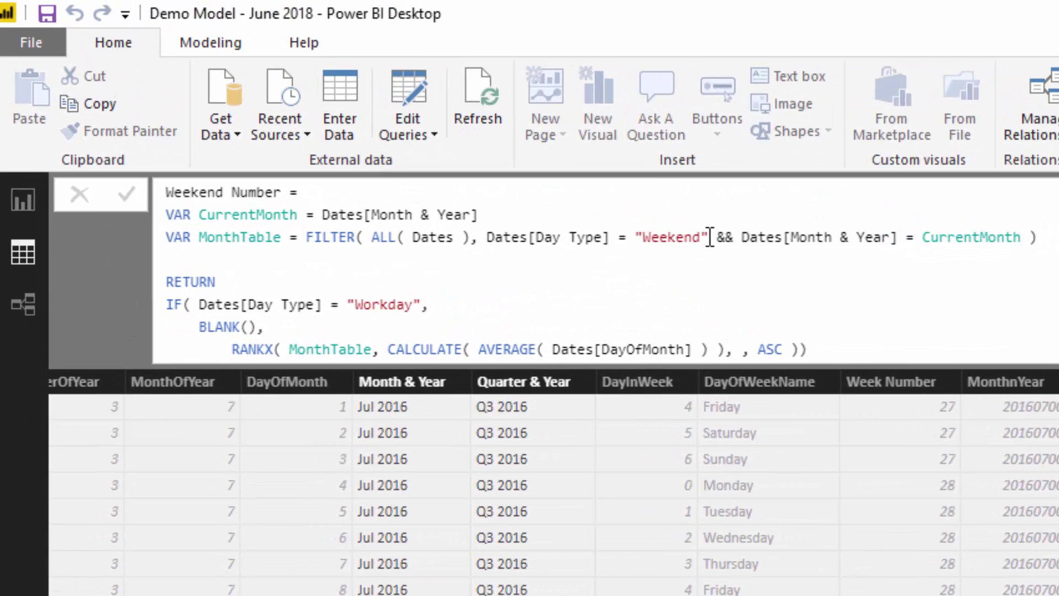
left_click_drag(647, 198, 583, 200)
left_click_drag(640, 240, 638, 241)
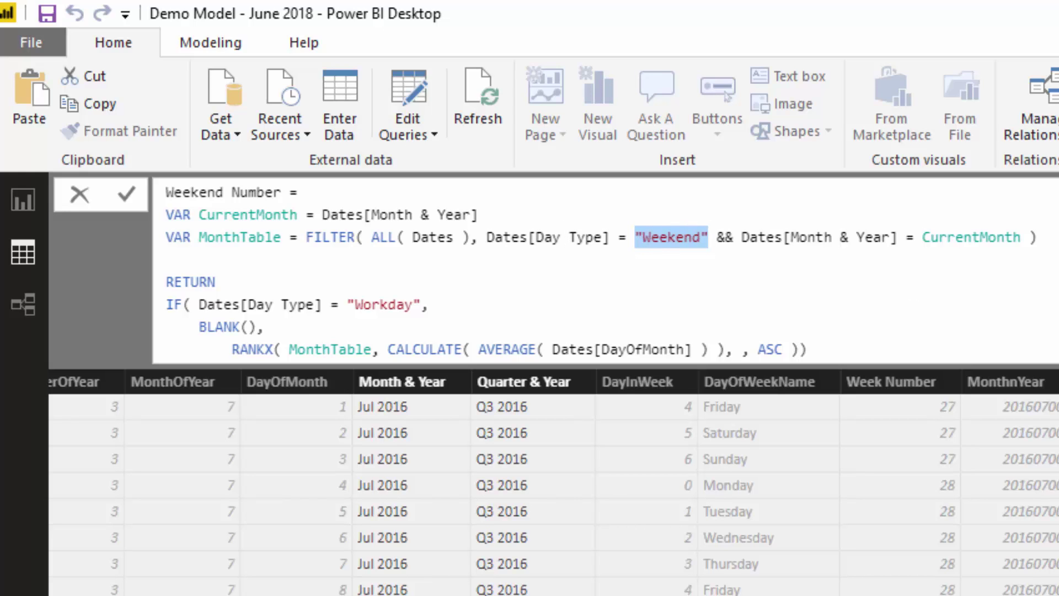
left_click(306, 237)
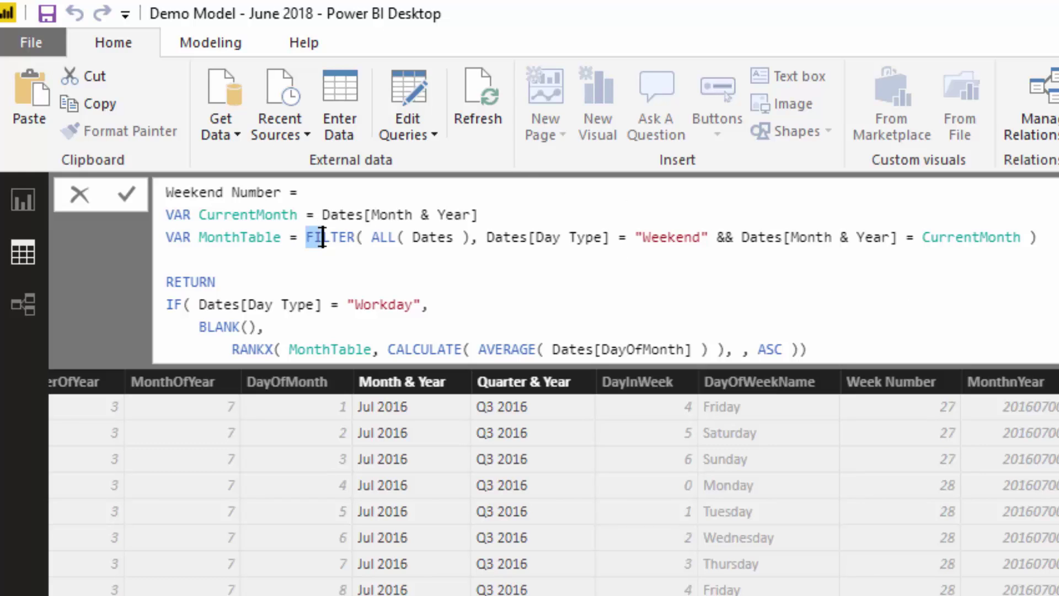
Highlight the MonthTable FILTER expression, then part of the ranking line.
left_click_drag(306, 237, 853, 254)
left_click_drag(1040, 237, 312, 241)
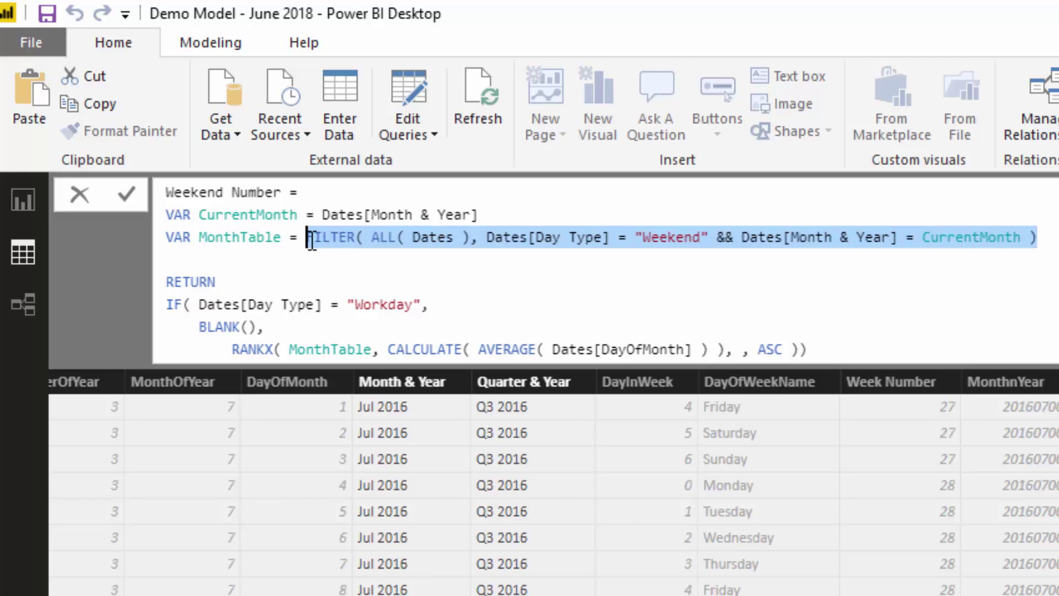
left_click(259, 347)
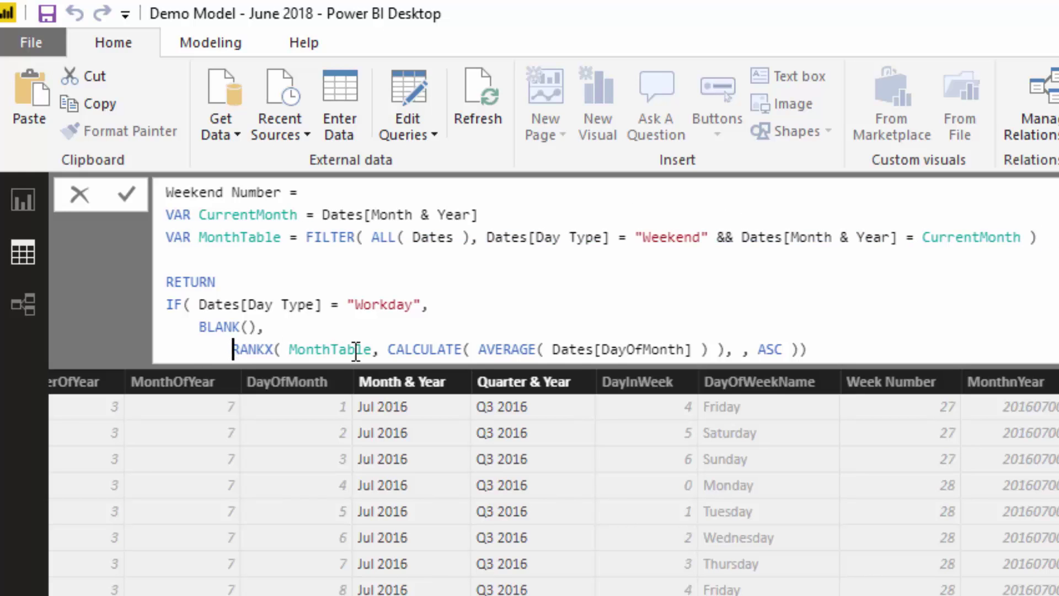
left_click_drag(513, 349, 817, 353)
left_click(818, 353)
left_click(233, 348, "shift")
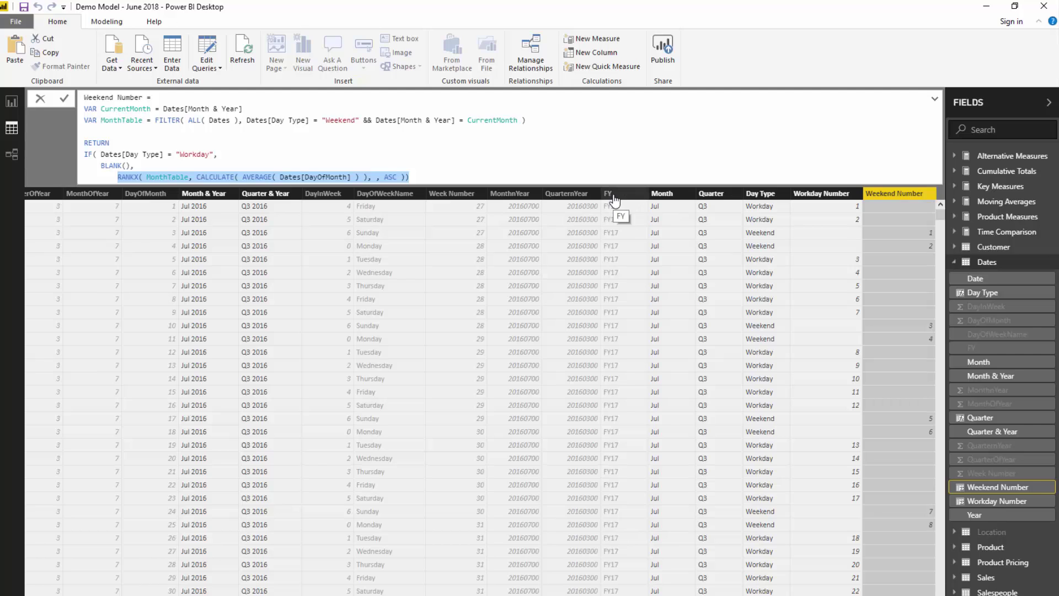
Leave formula editing unchanged and show the Workday Number formula again.
left_click(831, 206)
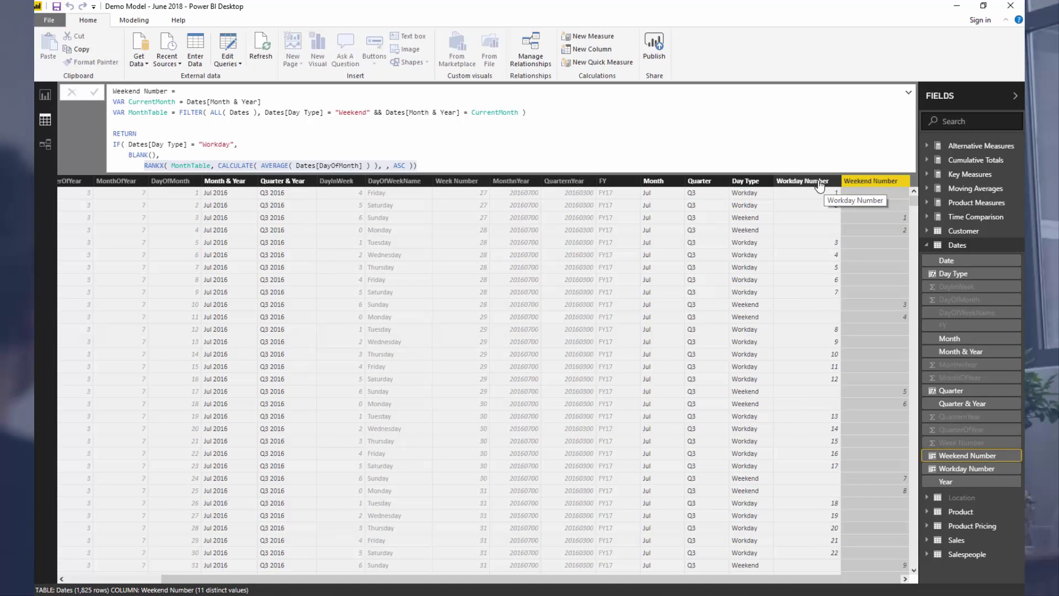
left_click(821, 182)
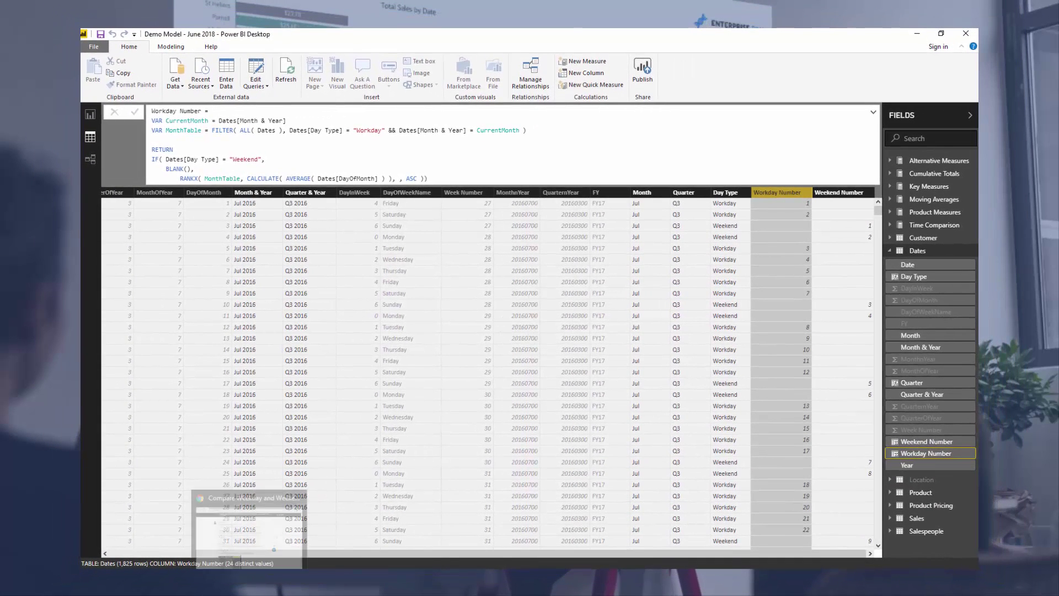
Return to the forum thread in Chrome and scroll up to earlier replies.
left_click(236, 544)
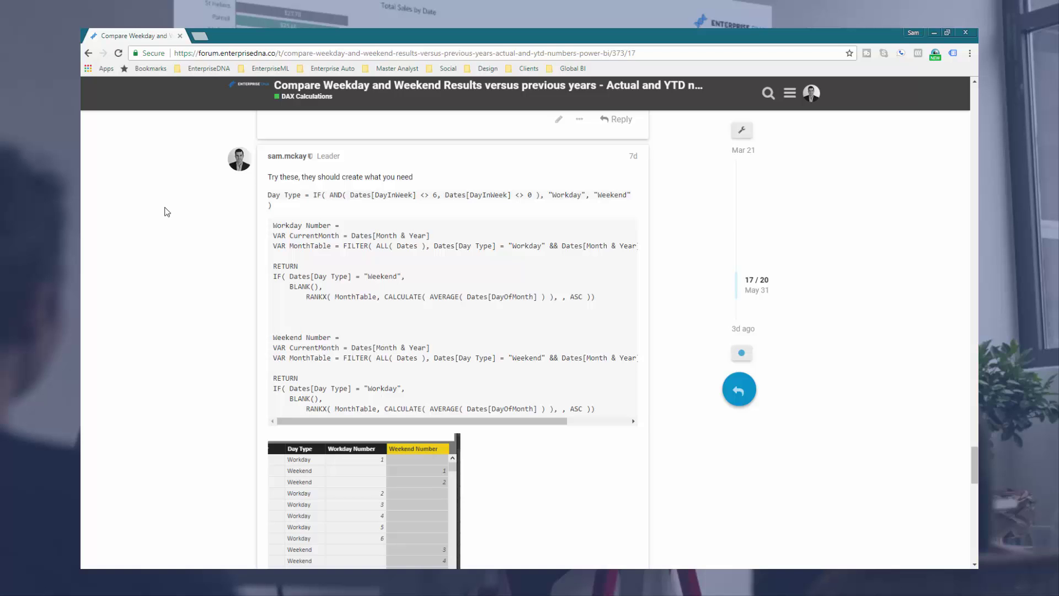
scroll(167, 211, "up", 15)
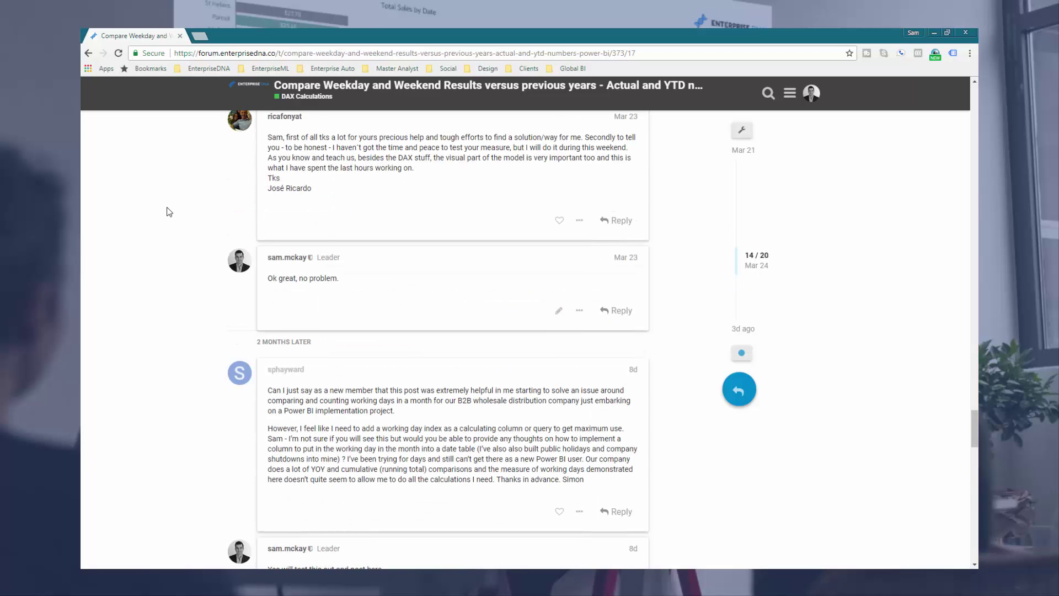